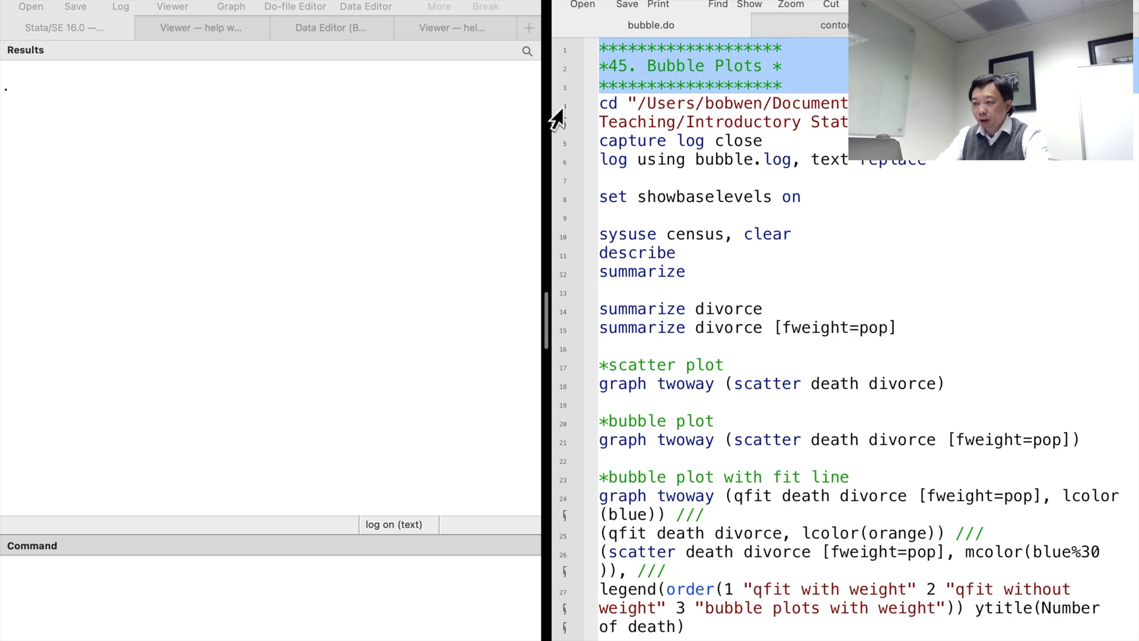
Step: Run the working-directory and logging setup lines, then load census and describe and summarize it
drag(556, 117, 563, 210)
key(super+shift+d)
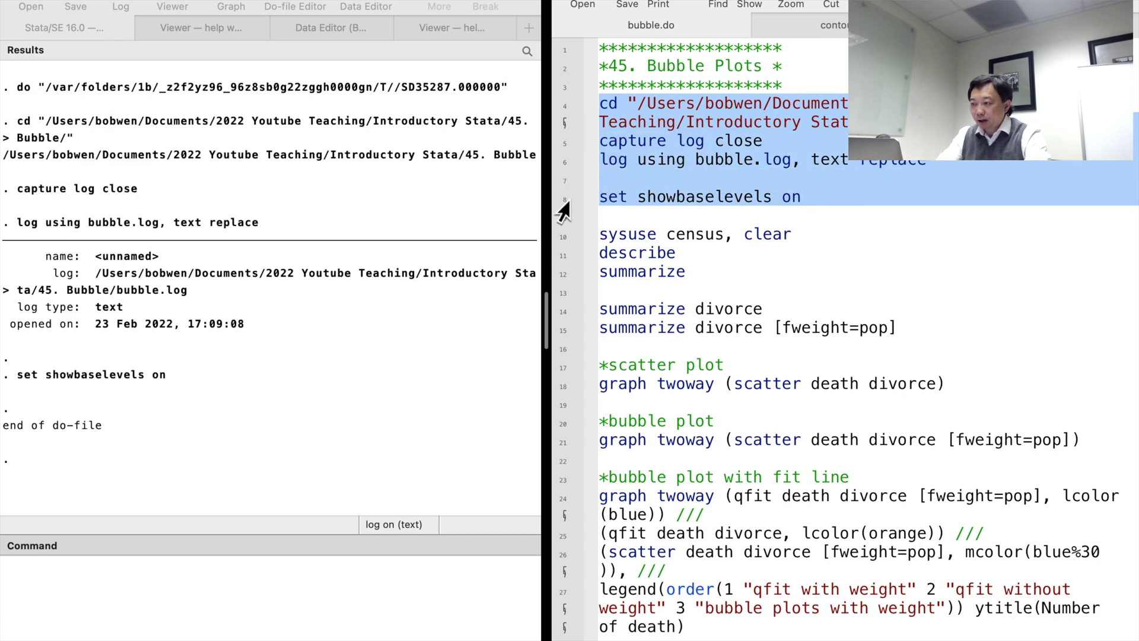
drag(563, 238, 561, 292)
key(super+shift+d)
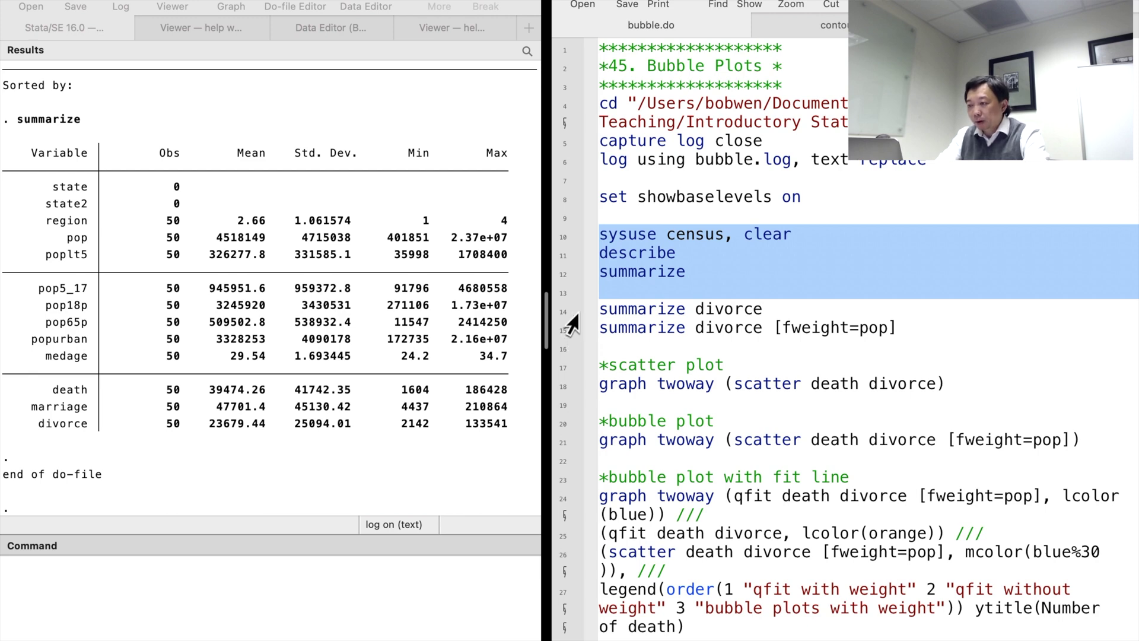
Step: Summarize divorce unweighted (mean 23679.44) and with [fweight=pop] (mean 47759.25)
click(560, 319)
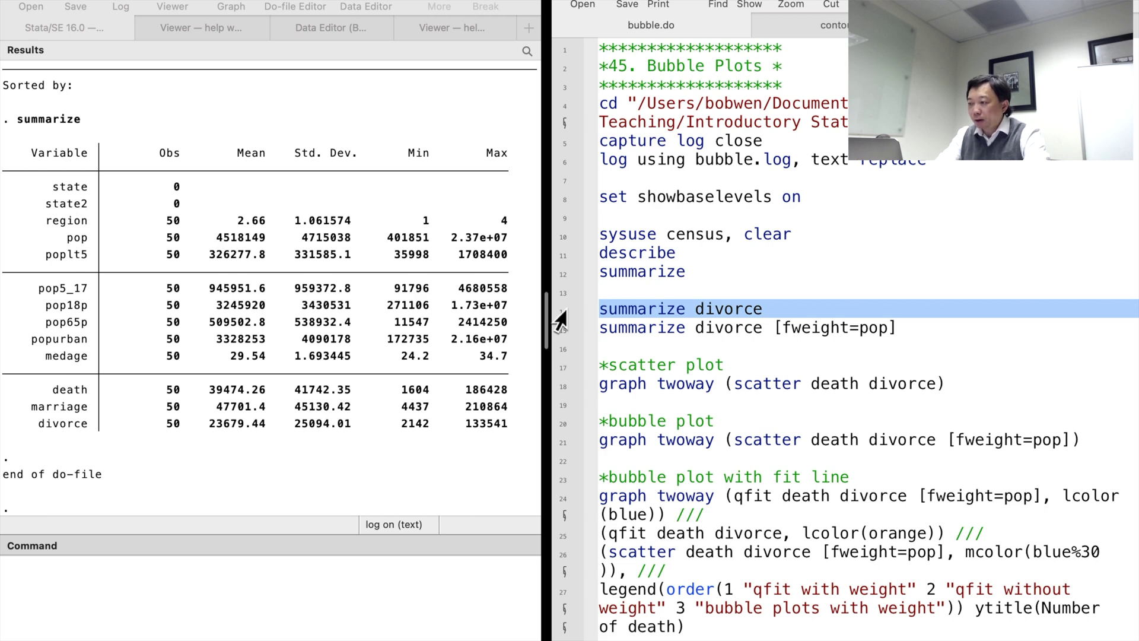
key(super+shift+d)
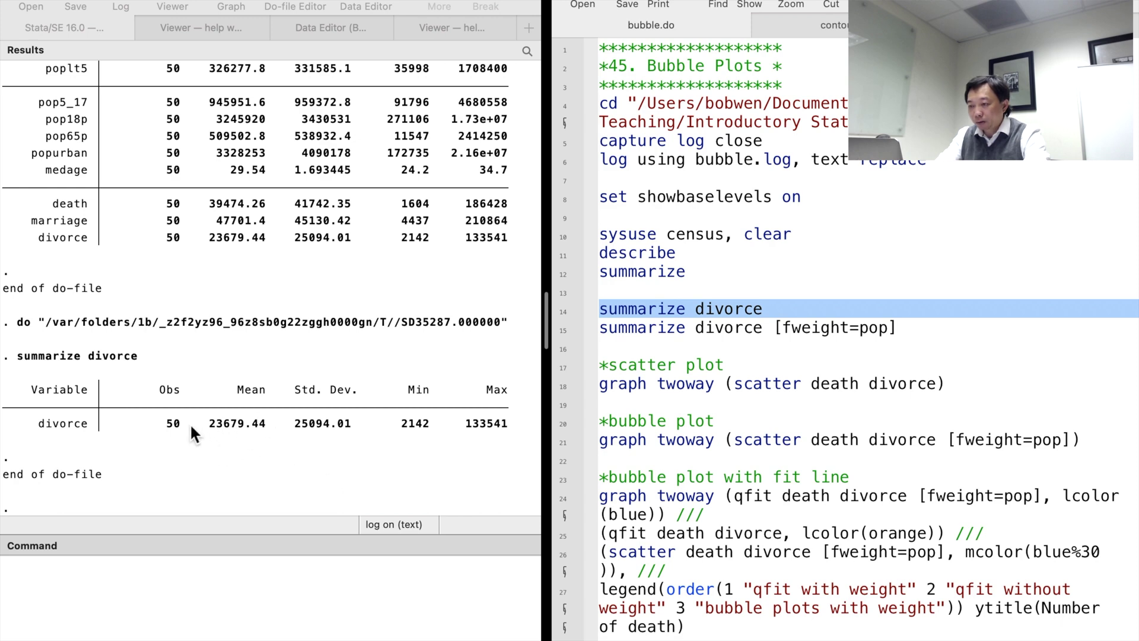
click(561, 331)
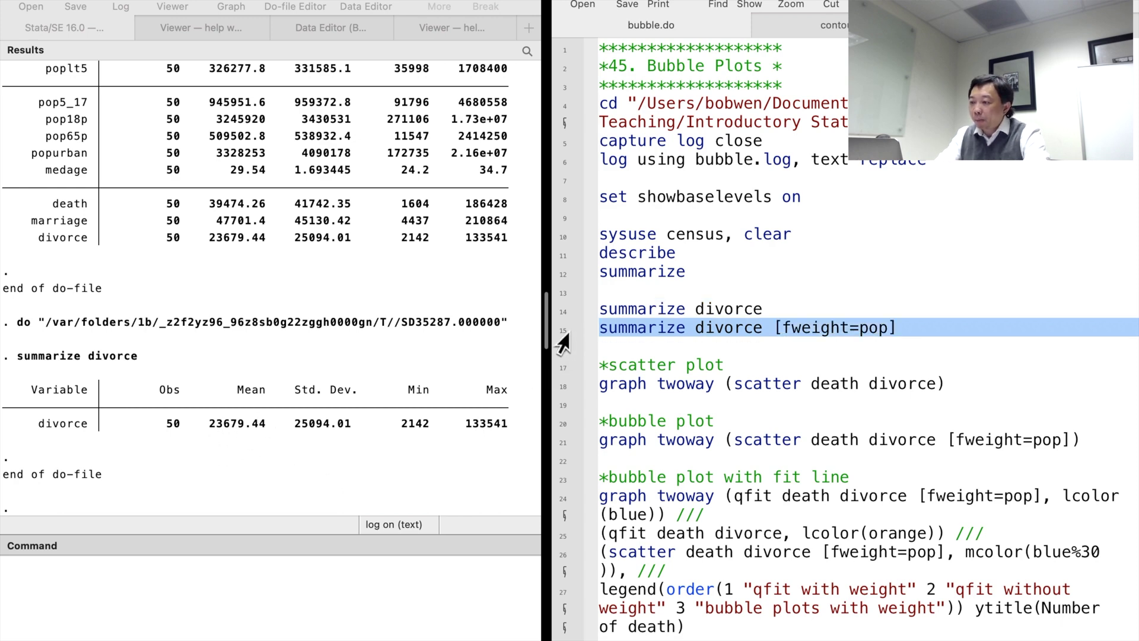
key(super+shift+d)
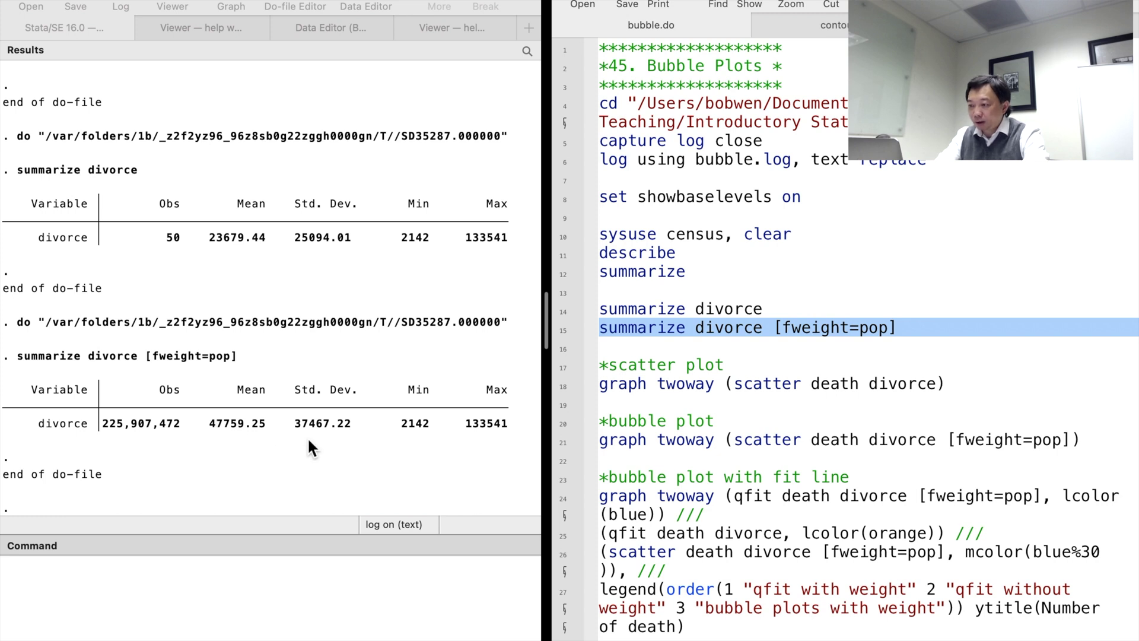
click(562, 367)
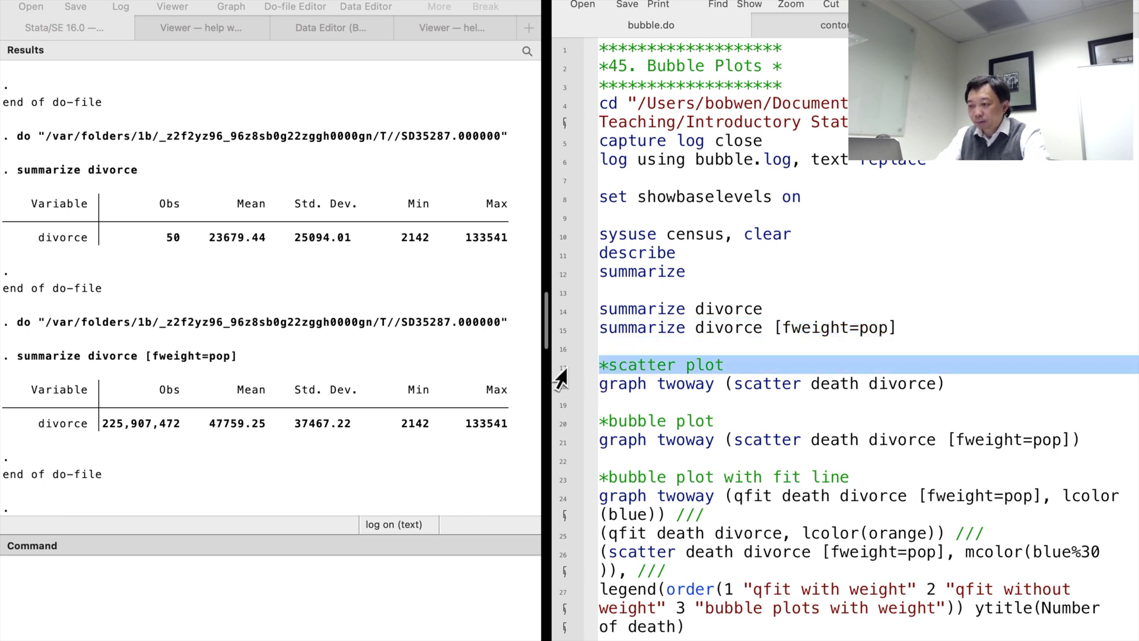
Step: Run 'graph twoway (scatter death divorce)' to plot deaths against divorces for the 50 states
click(561, 386)
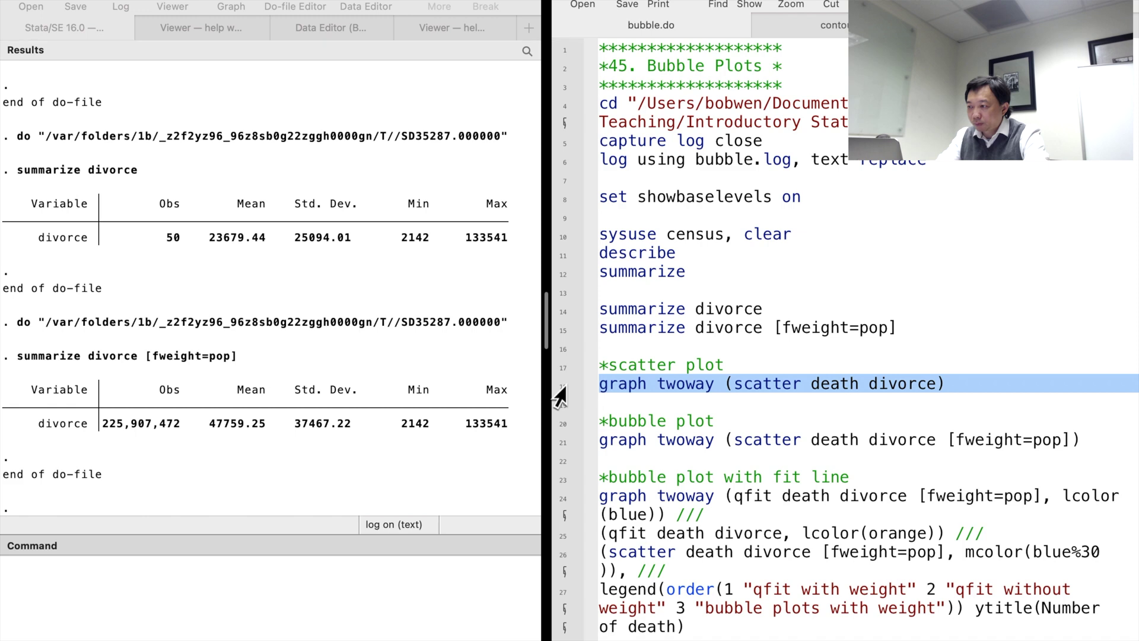
key(super+shift+d)
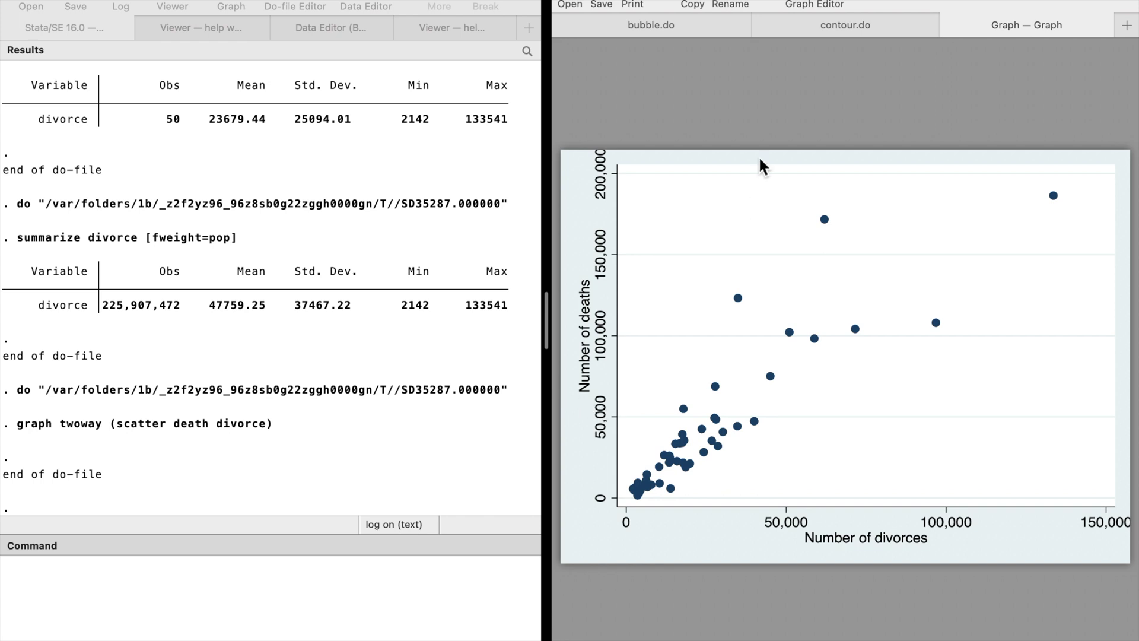
click(651, 25)
click(560, 422)
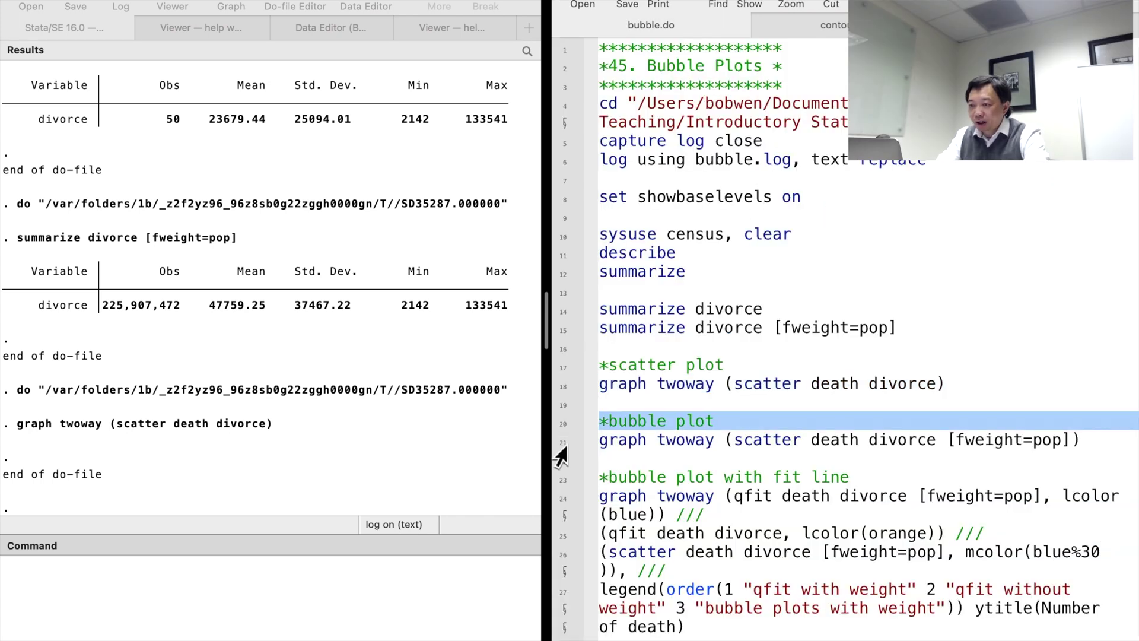
Step: Run the scatter of death against divorce with [fweight=pop] so bubble size reflects population
click(560, 442)
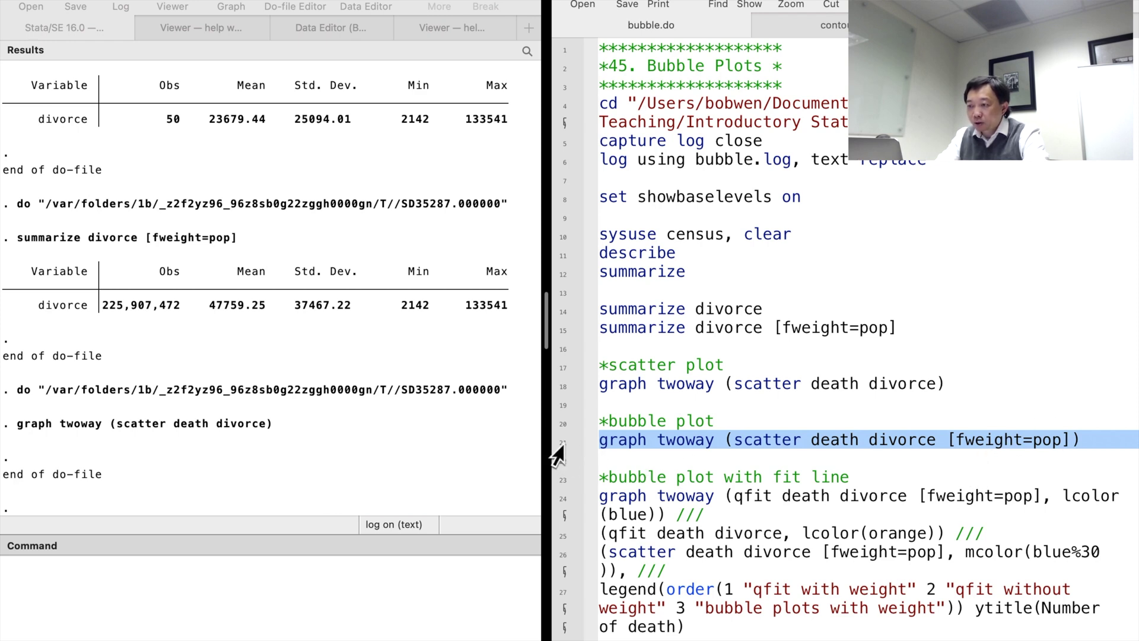
key(super+shift+d)
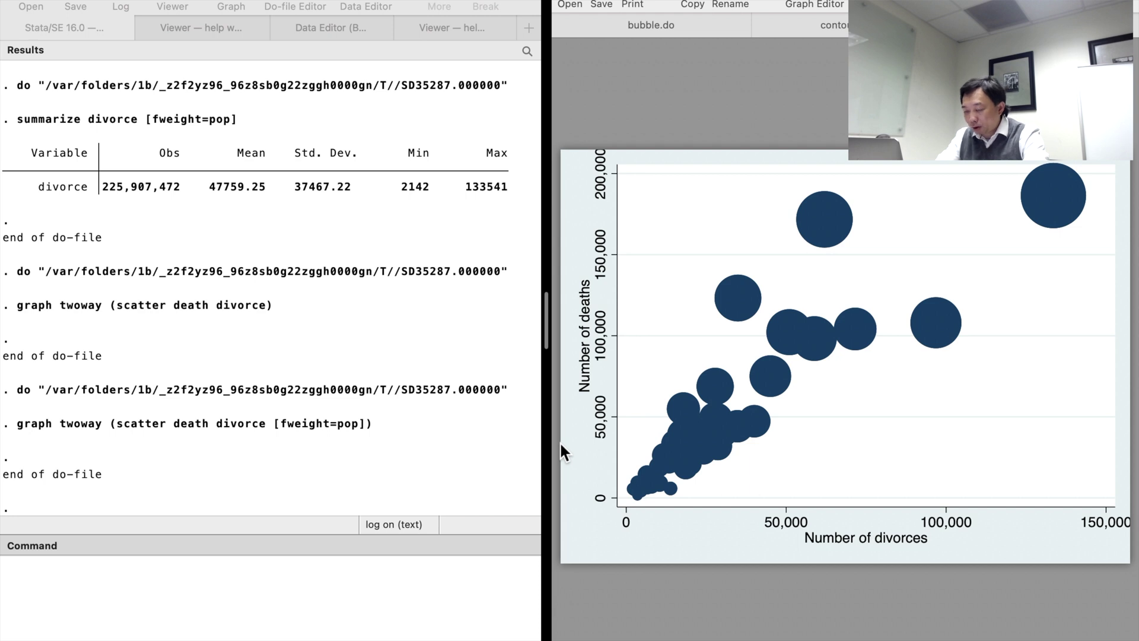
click(663, 35)
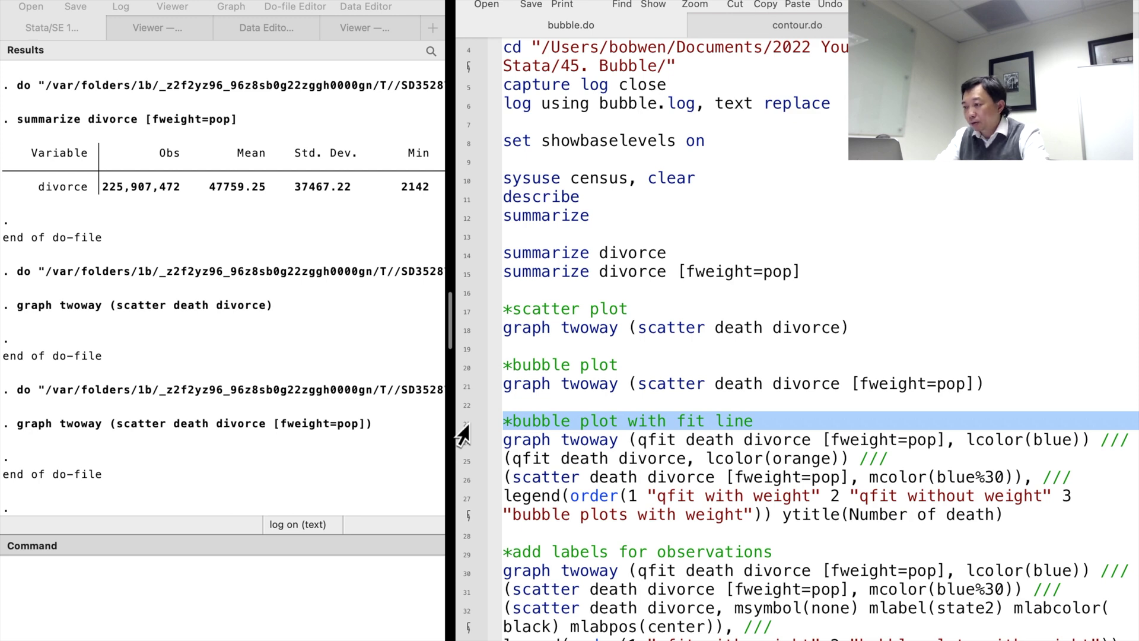
Step: Run the four-line qfit/scatter command adding weighted and unweighted quadratic fits with a legend
drag(459, 445, 452, 517)
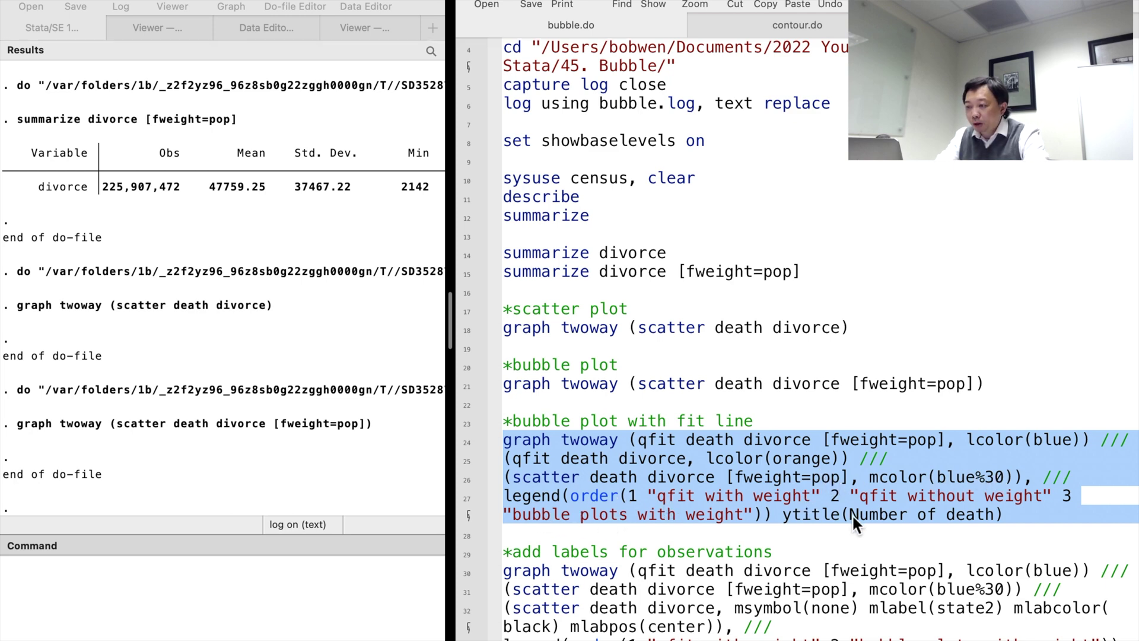
click(463, 444)
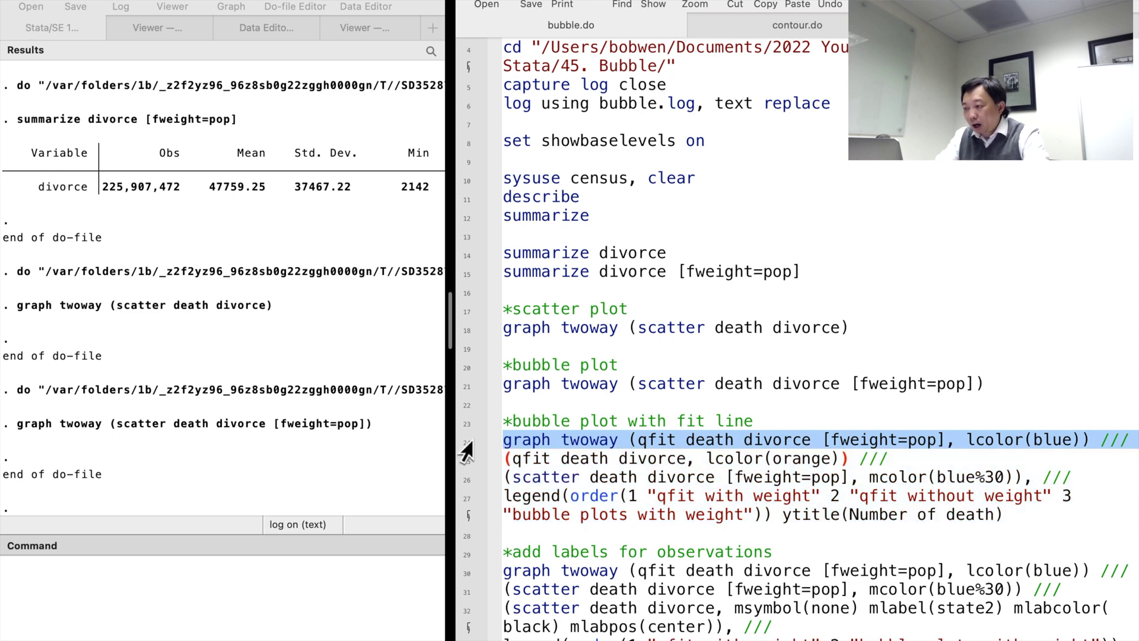
drag(465, 452, 466, 510)
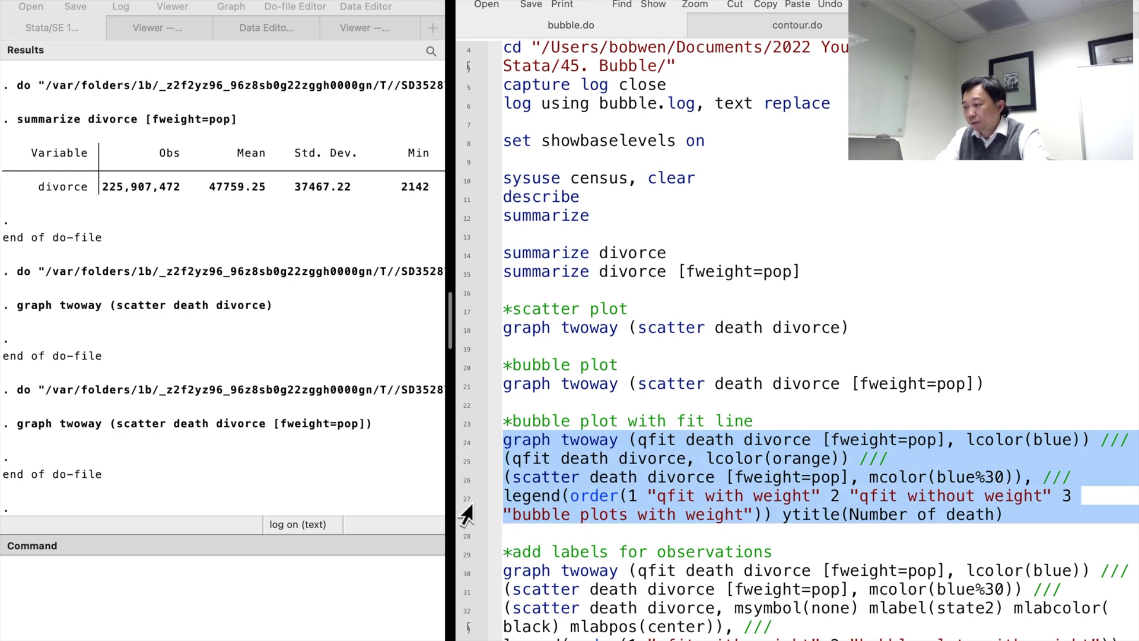
key(super+shift+d)
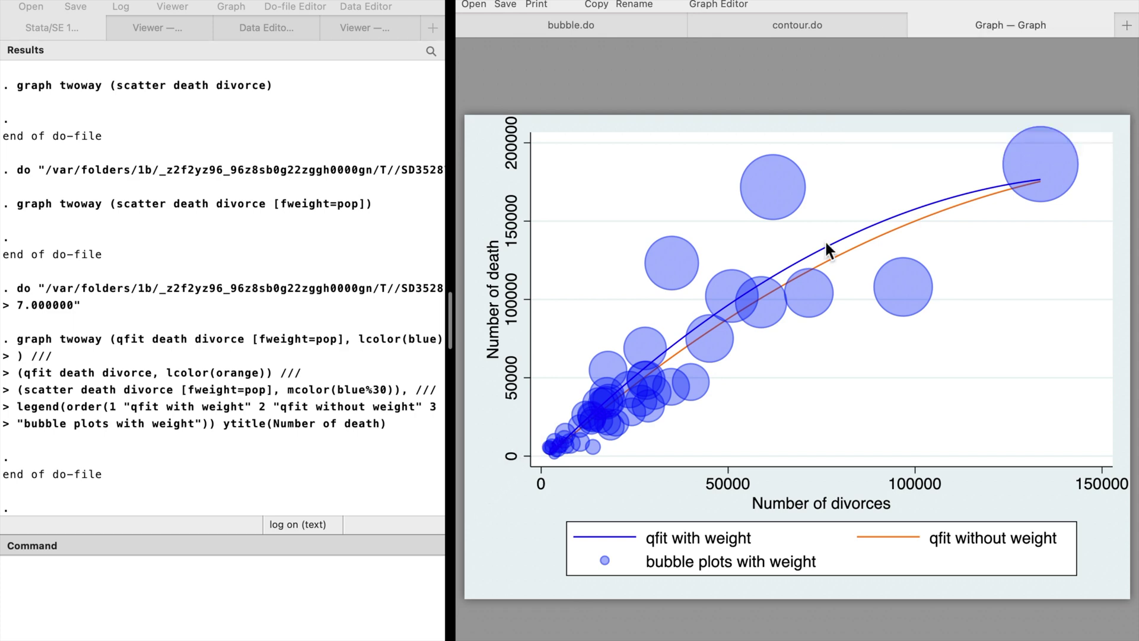
click(580, 23)
click(465, 508)
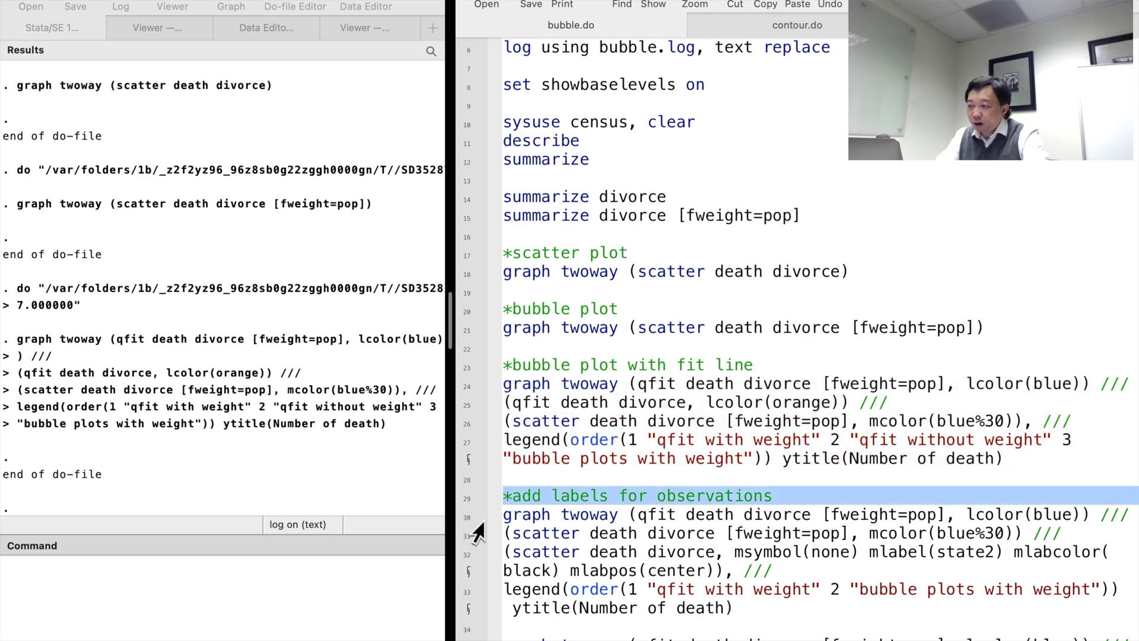
Step: Run the four-line command labelling bubbles with mlabel(state2) alongside only the weighted quadratic fit
drag(468, 524, 463, 592)
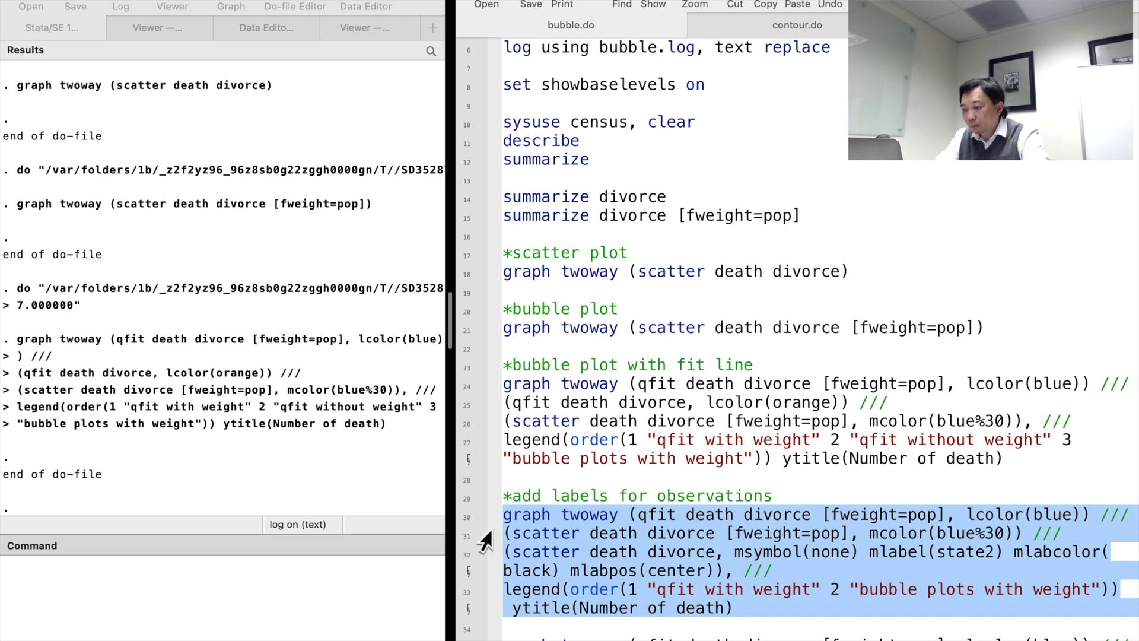
click(460, 517)
drag(457, 531, 458, 606)
key(super+shift+d)
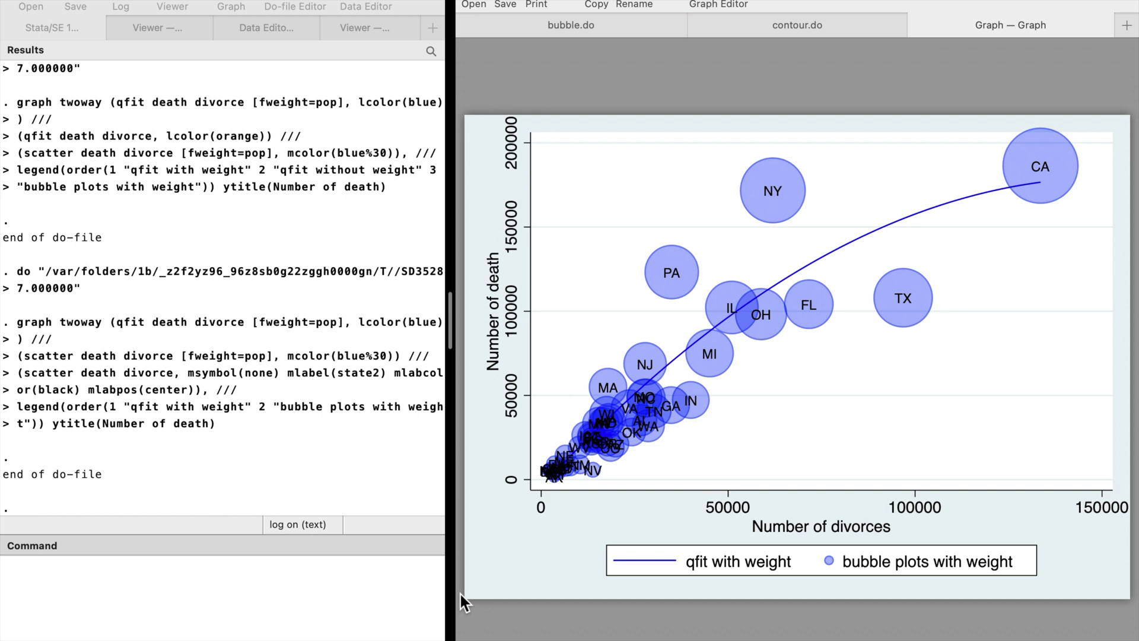
click(588, 30)
scroll(580, 549, down, 2)
scroll(580, 550, down, 5)
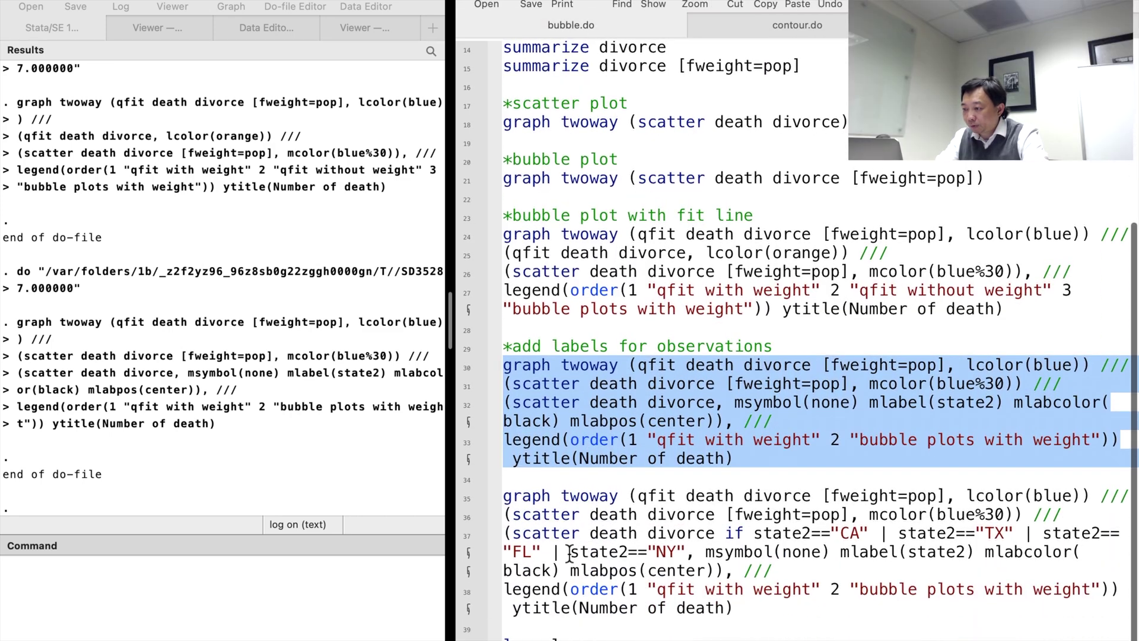
Step: Run the scatter command with if state2=="CA" | ... so only CA, TX, FL, NY get labels
drag(467, 496, 465, 617)
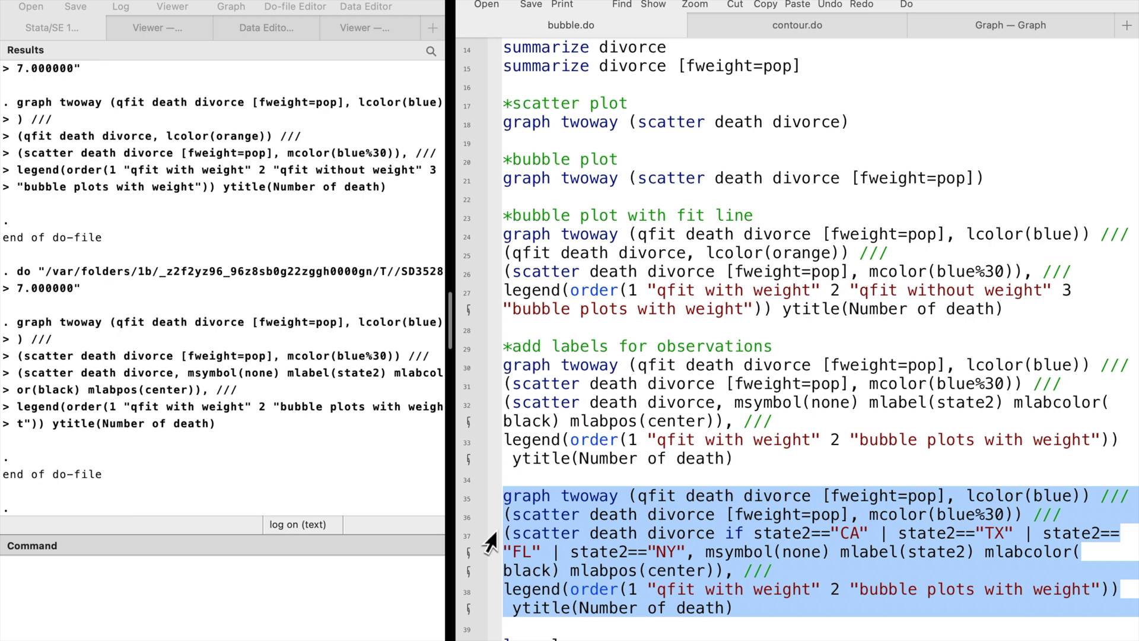
drag(466, 499, 461, 605)
key(super+shift+d)
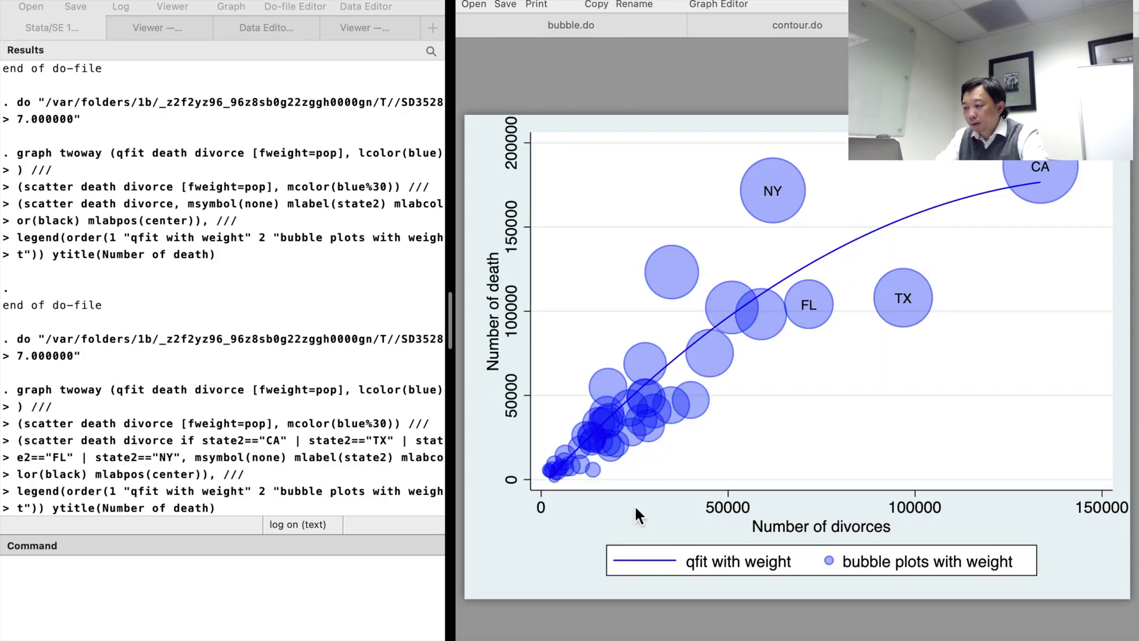